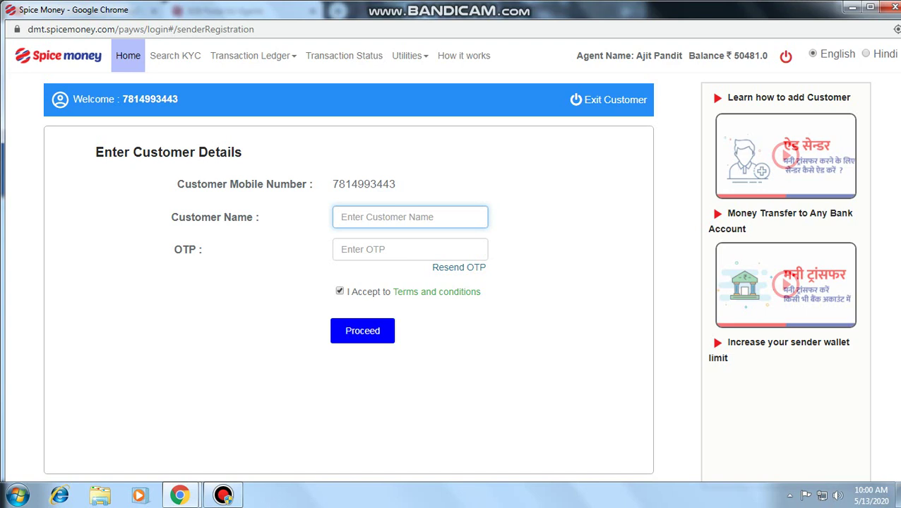
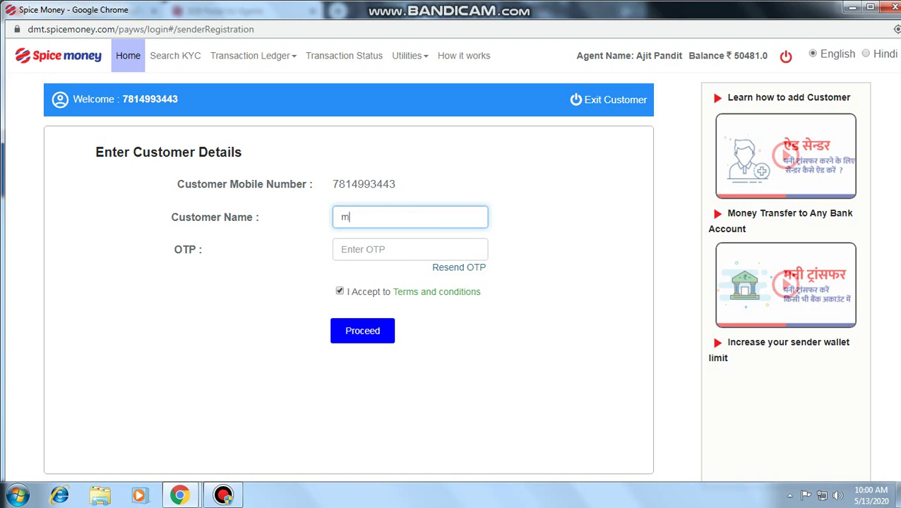
Register the new customer by entering their full name and the OTP they received.
left_click(409, 249)
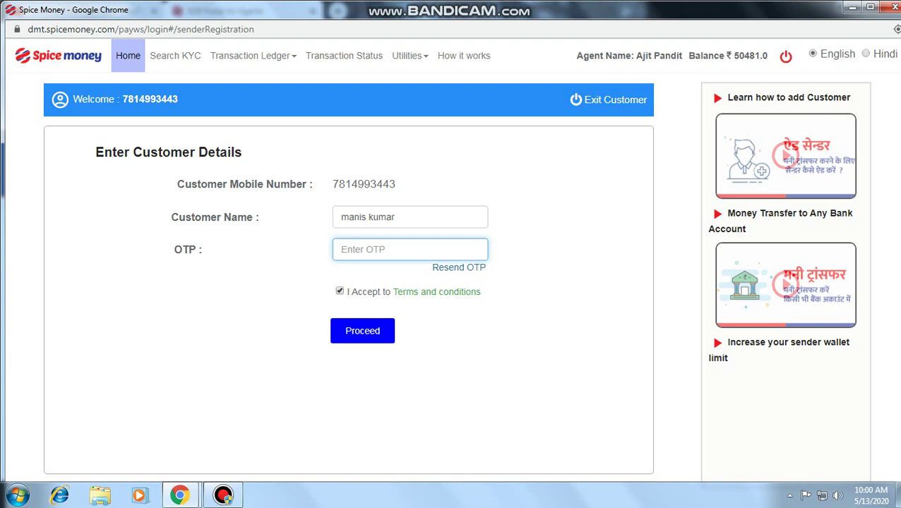
key("Return")
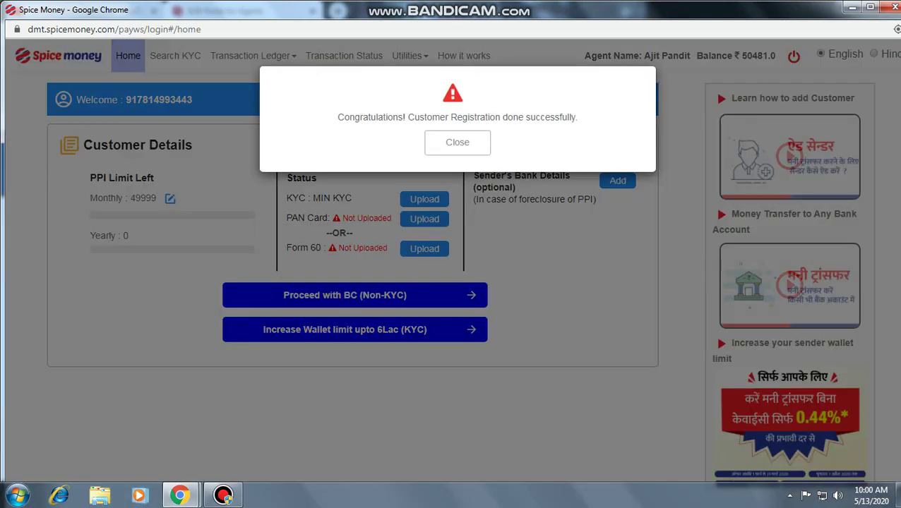
Fill the Add Beneficiary form with the beneficiary's name, Bank of Baroda, and their account number.
key("Return")
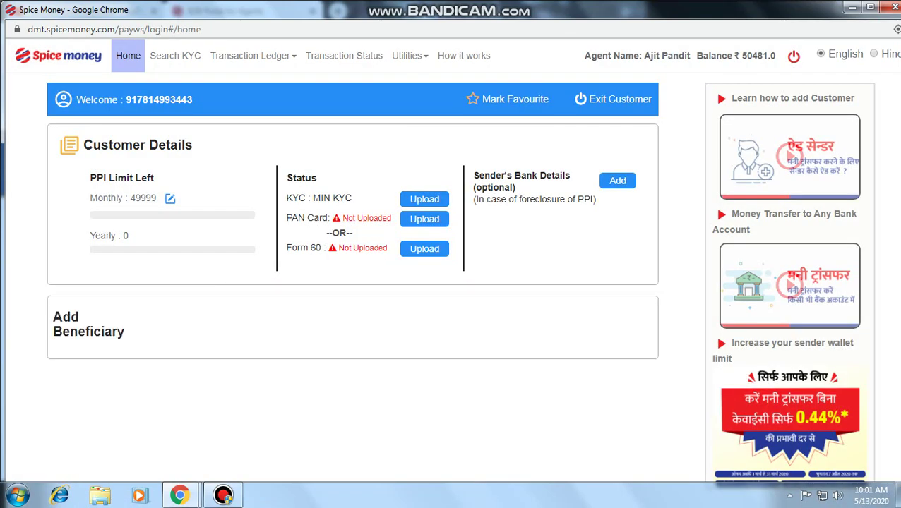
scroll(451, 268, "down", 1)
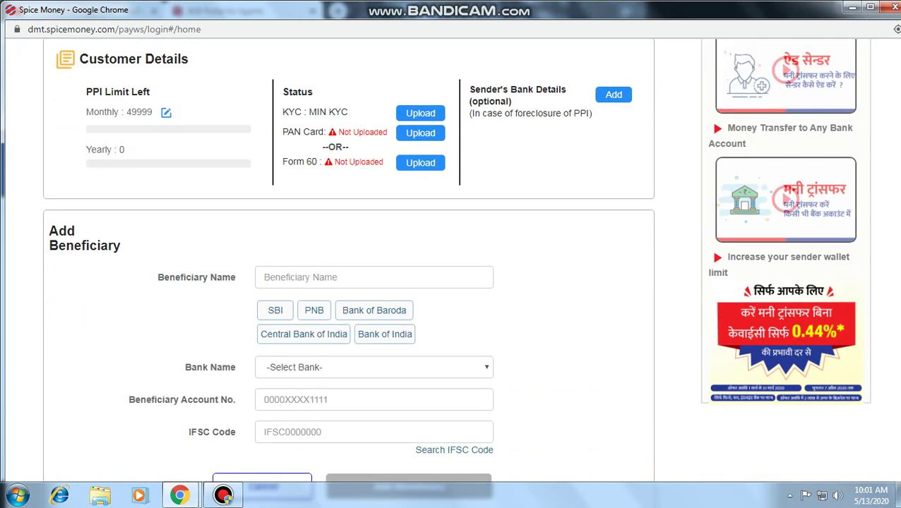
left_click(374, 277)
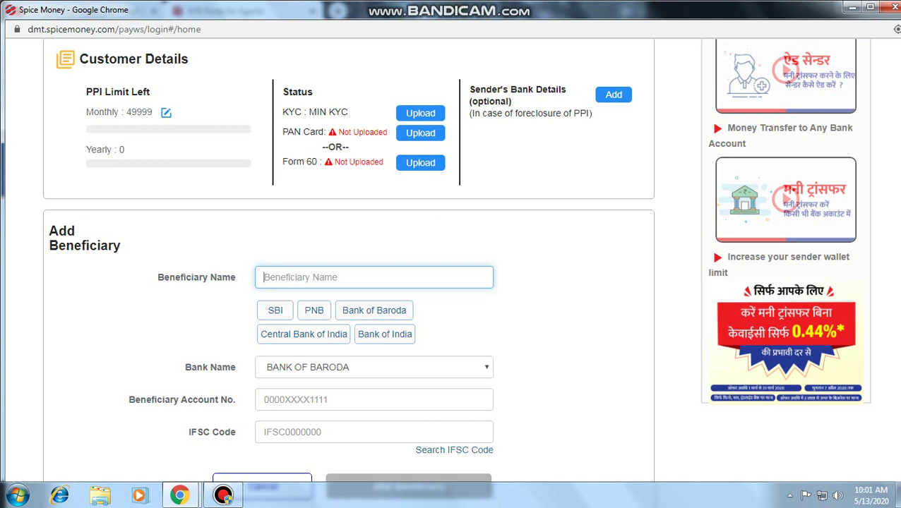
type("dee")
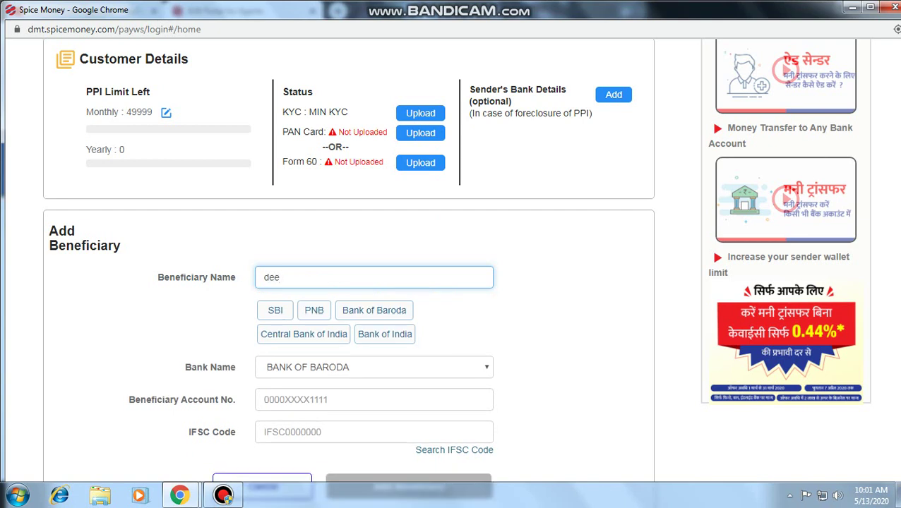
type("pal")
key("BackSpace")
type("k")
left_click(264, 400)
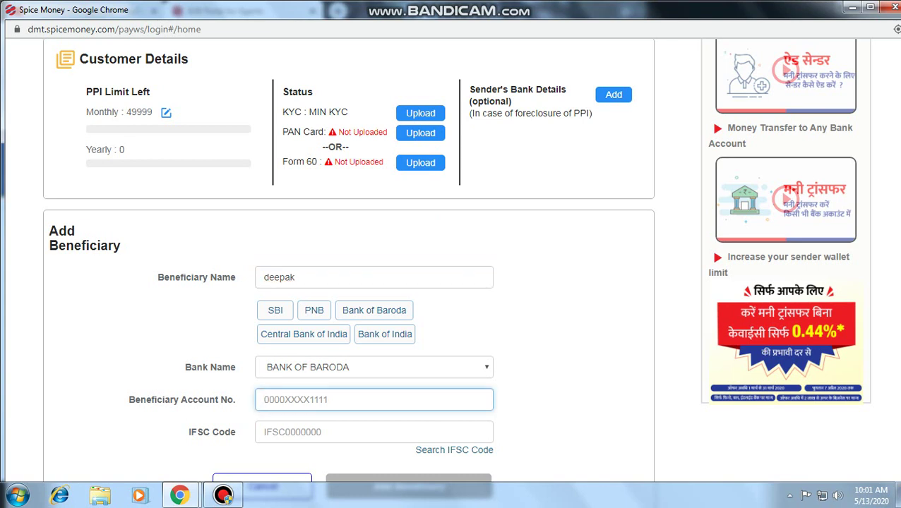
Replace the generic IFSC with BARB0CHAURI for Bank of Baroda's Chauri Chaura branch.
left_click(710, 118)
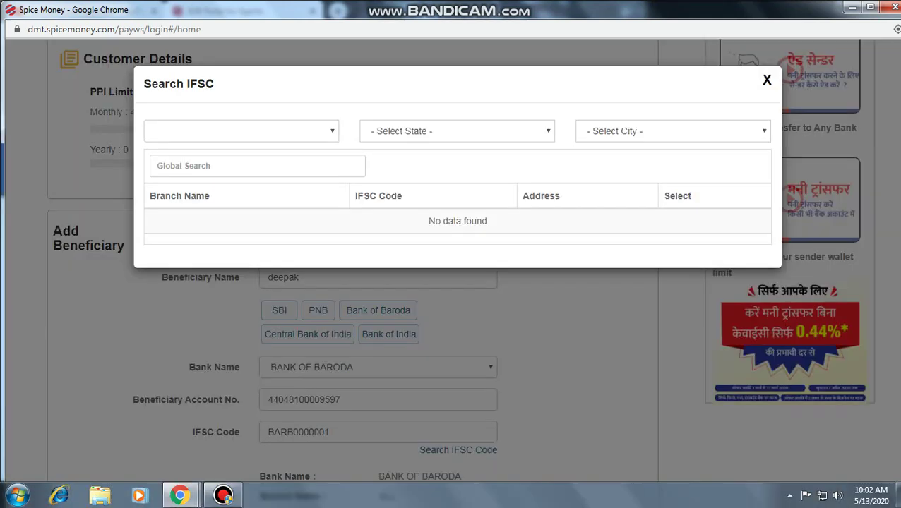
left_click(765, 79)
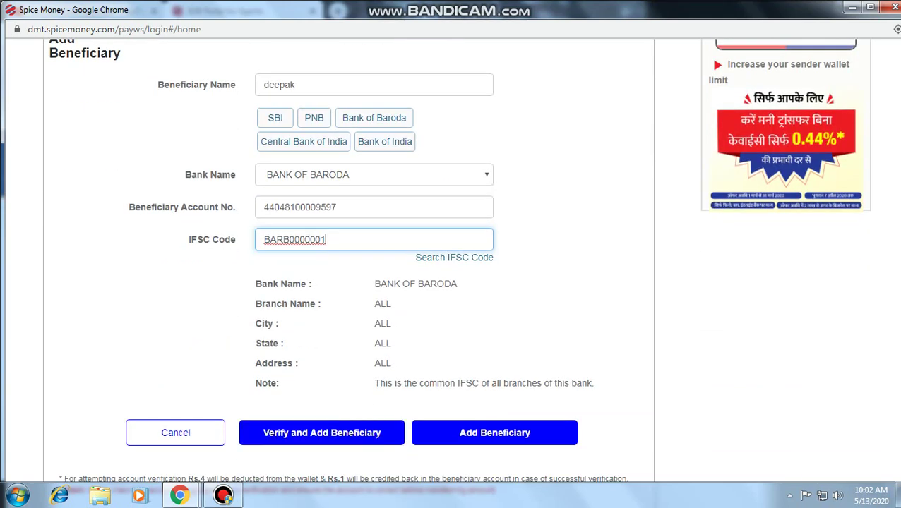
key("BackSpace")
key("BackSpace")
key("BackSpace")
key("BackSpace")
key("BackSpace")
key("BackSpace")
key("BackSpace")
key("BackSpace")
type("b0chauri")
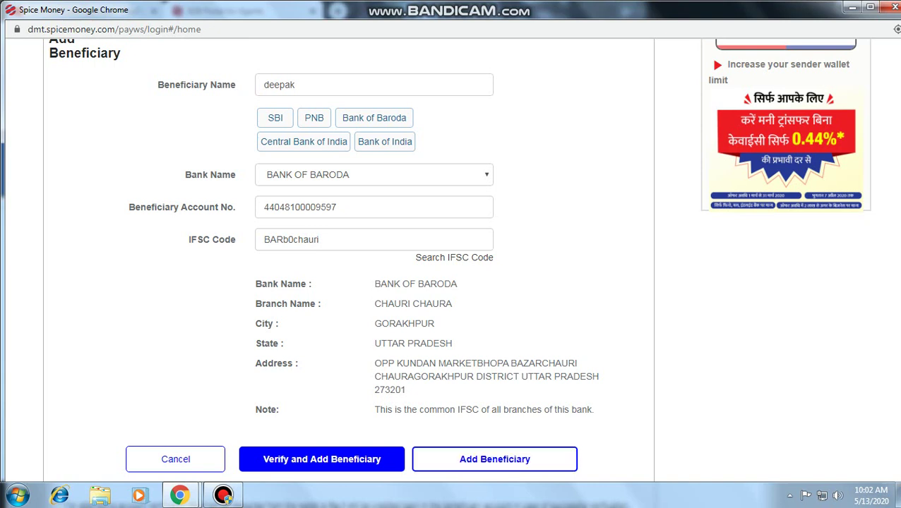
Verify the beneficiary's account and confirm adding them with the customer's OTP.
left_click(321, 459)
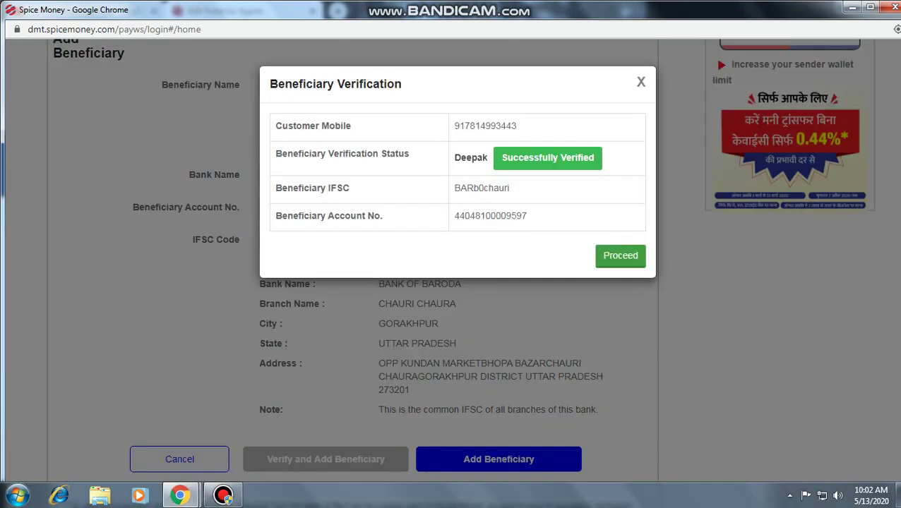
left_click(620, 255)
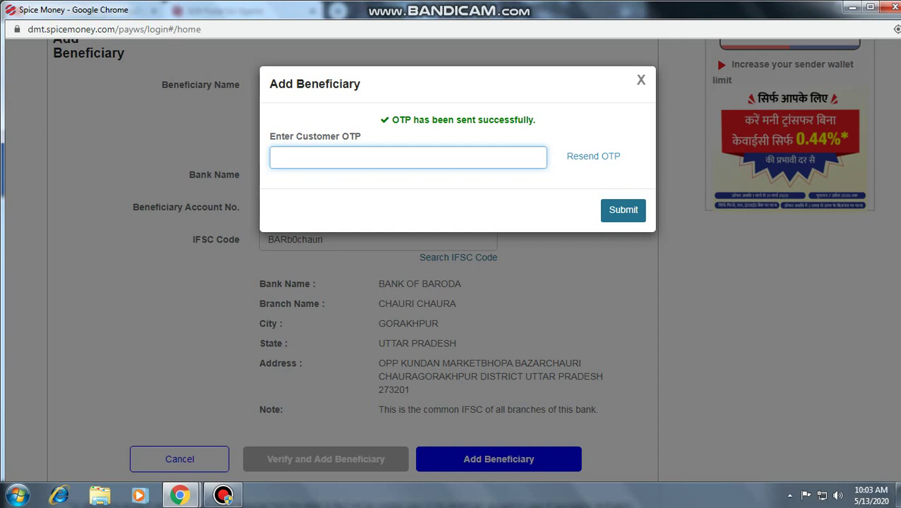
key("Return")
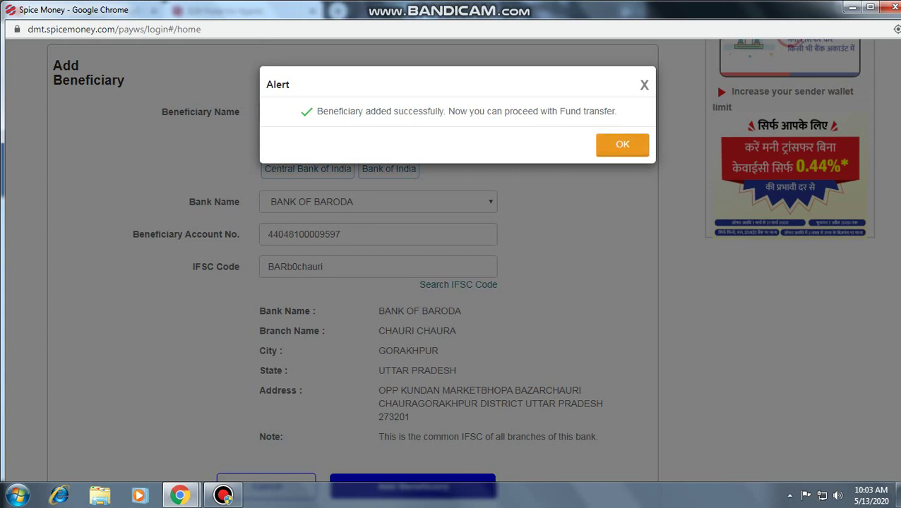
key("Return")
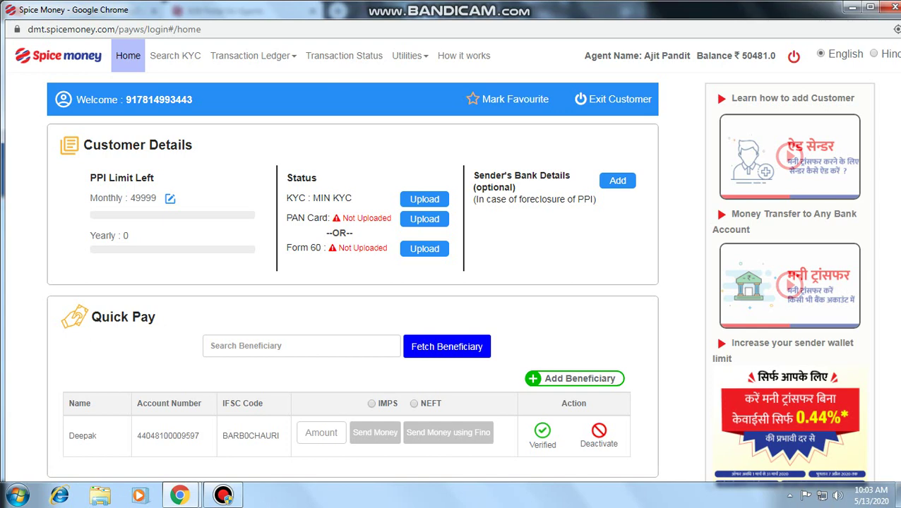
Enter 1000 as the IMPS amount in Quick Pay and send money to the beneficiary.
left_click(321, 433)
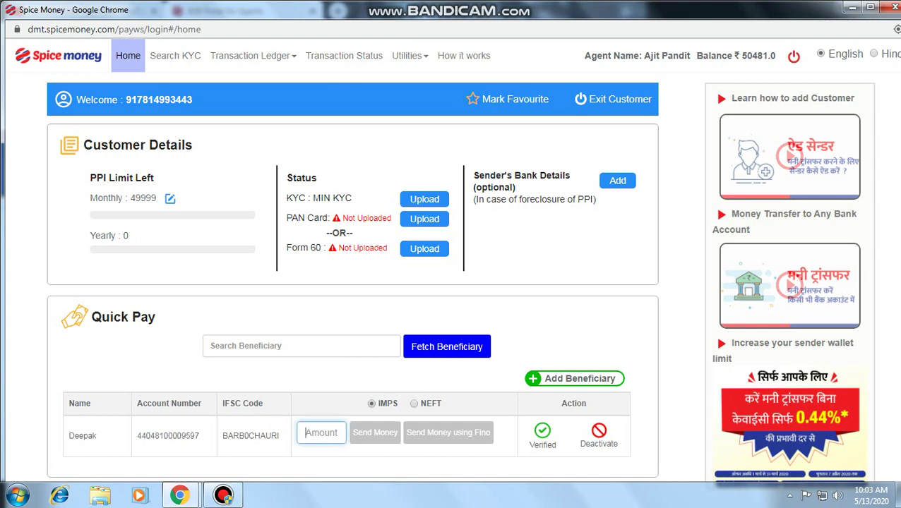
type("1000")
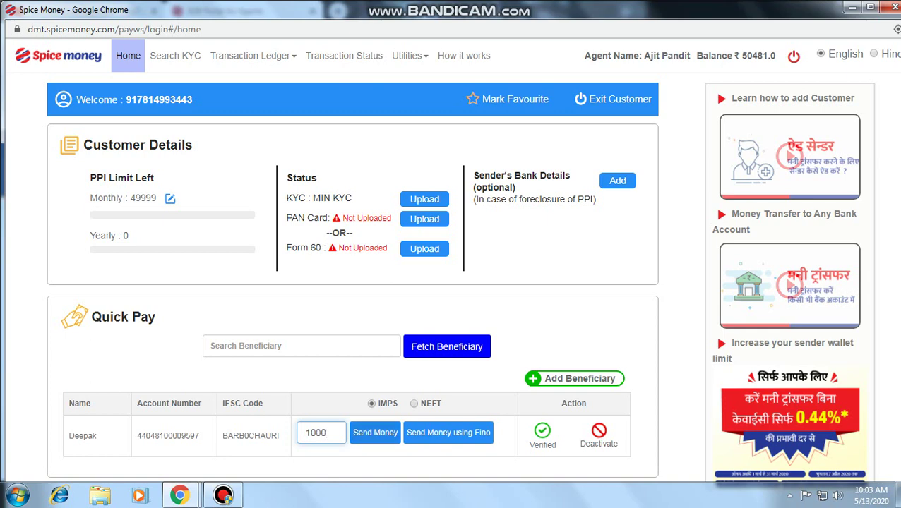
left_click(375, 433)
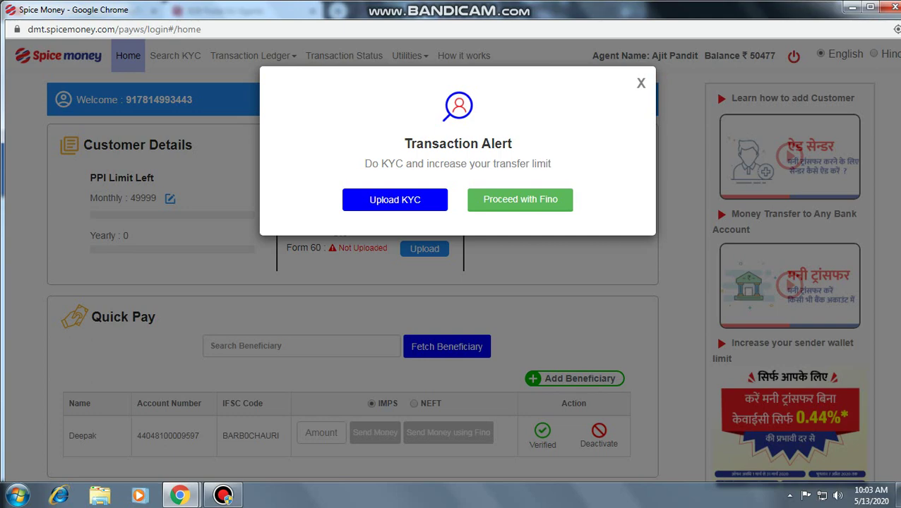
Proceed with Fino, confirm the ₹1000 IMPS transaction, and generate its receipt.
left_click(519, 199)
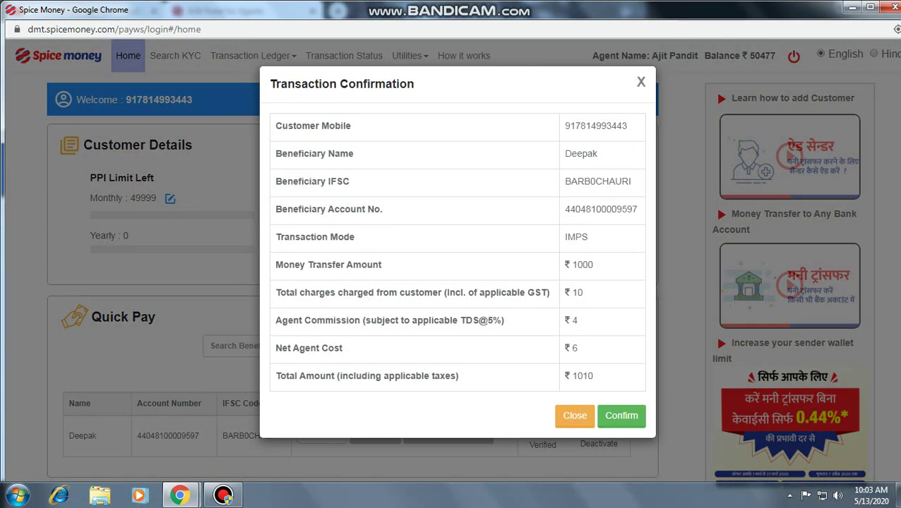
left_click(621, 415)
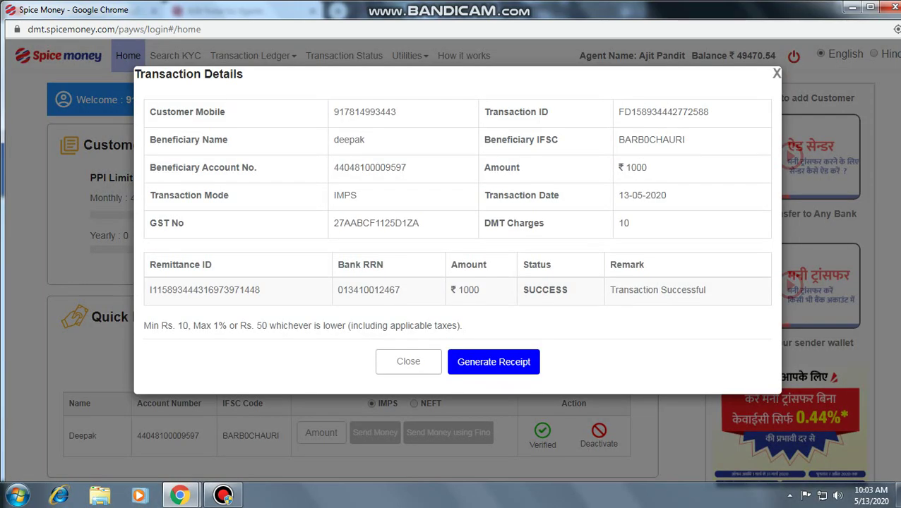
left_click(493, 361)
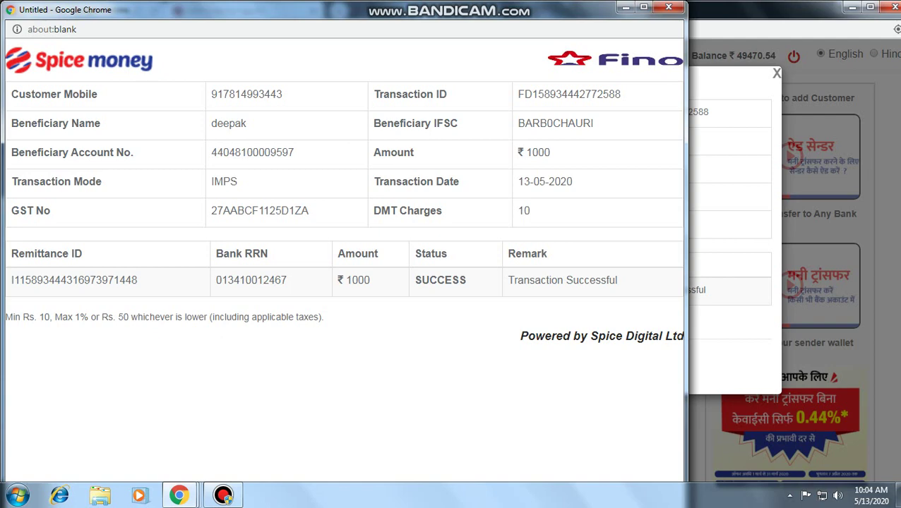
Regenerate the ₹1000 transfer receipt and print it on the HP LaserJet M1005.
left_click(667, 7)
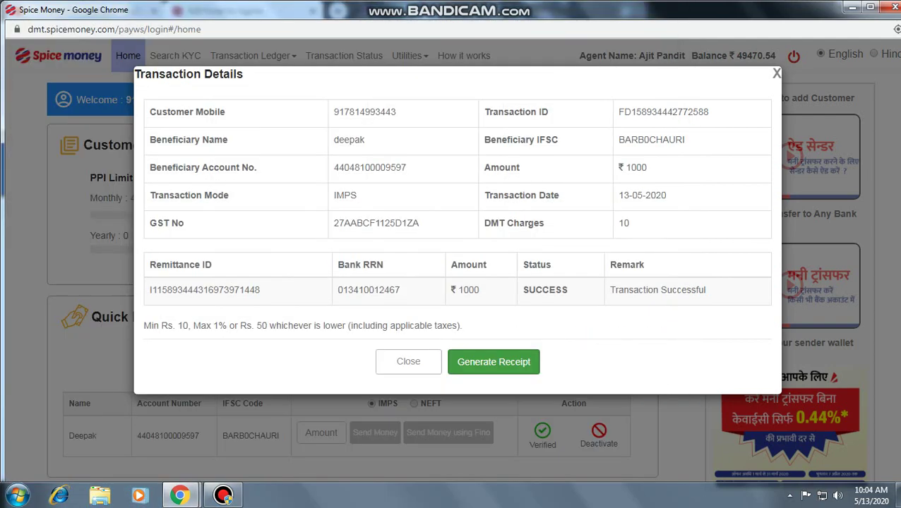
left_click(452, 362)
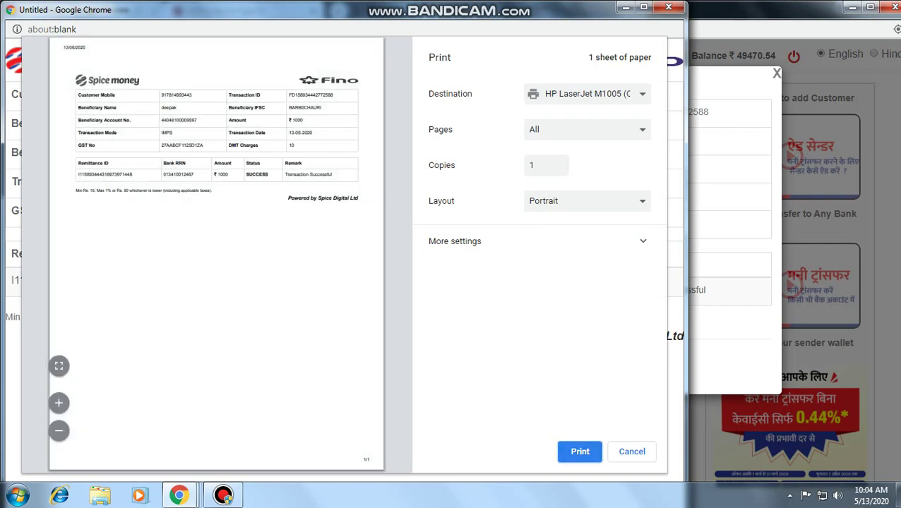
left_click(578, 449)
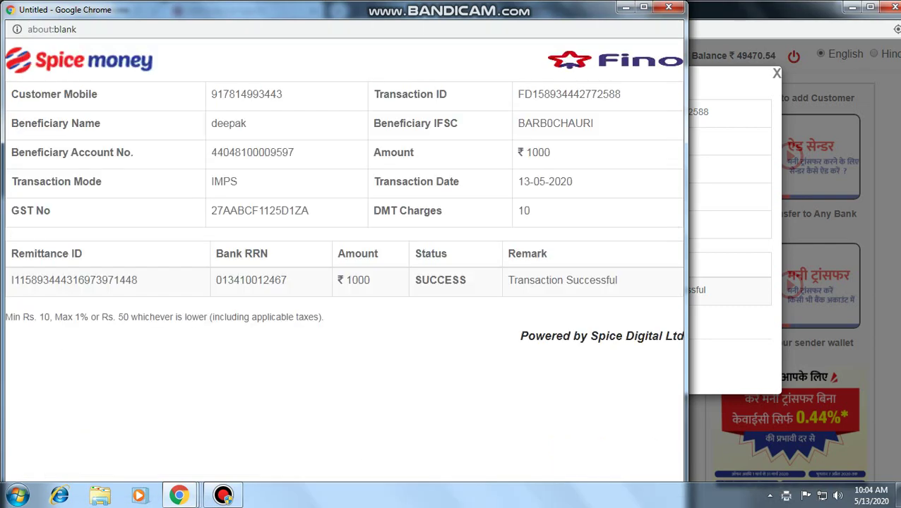